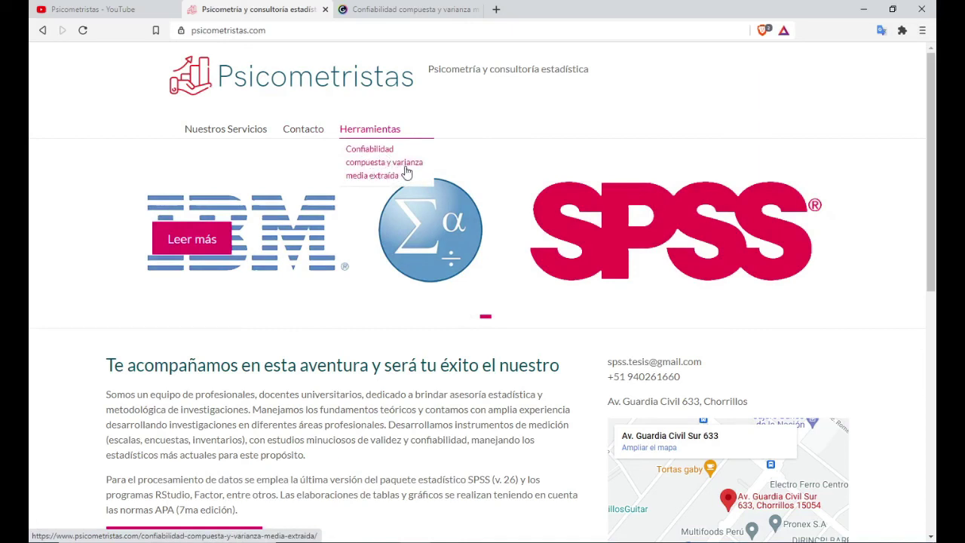
Step: Open the calculator page for Confiabilidad compuesta y varianza media extraída on the Psicometristas site
left_click(404, 175)
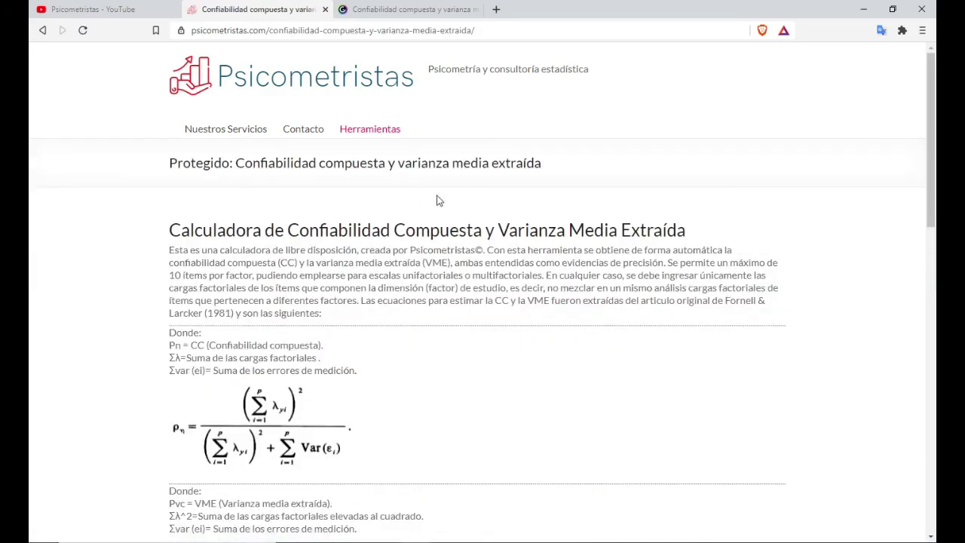
scroll(631, 241, "down", 3)
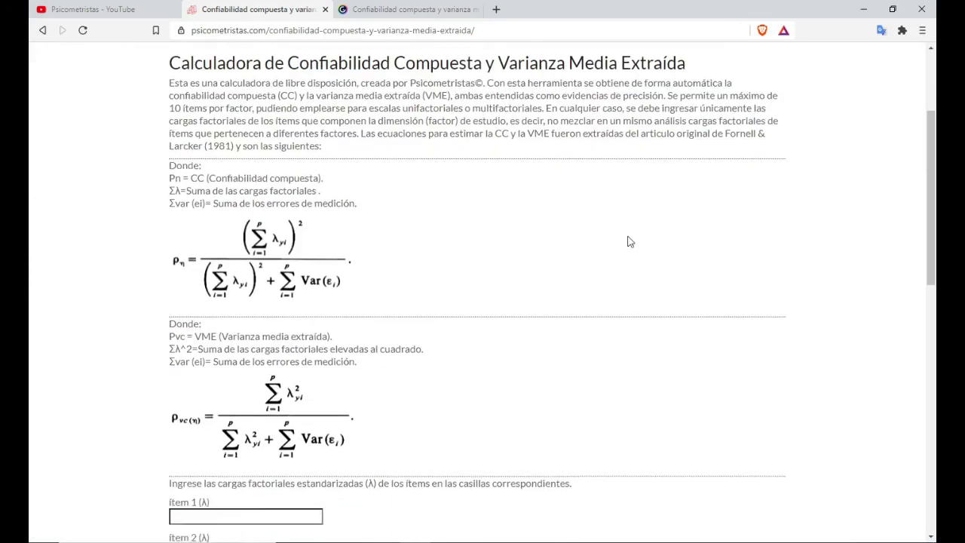
scroll(631, 241, "up", 1)
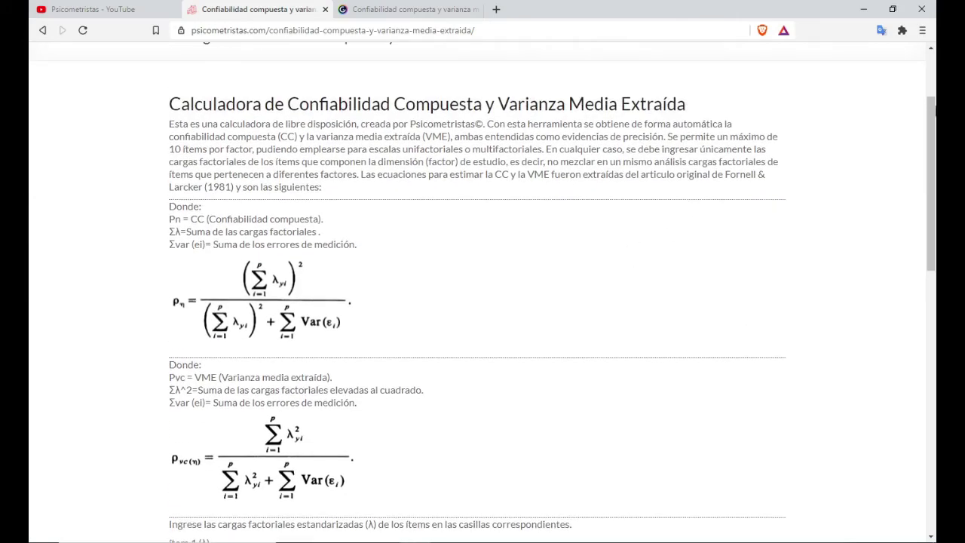
left_click_drag(932, 181, 931, 196)
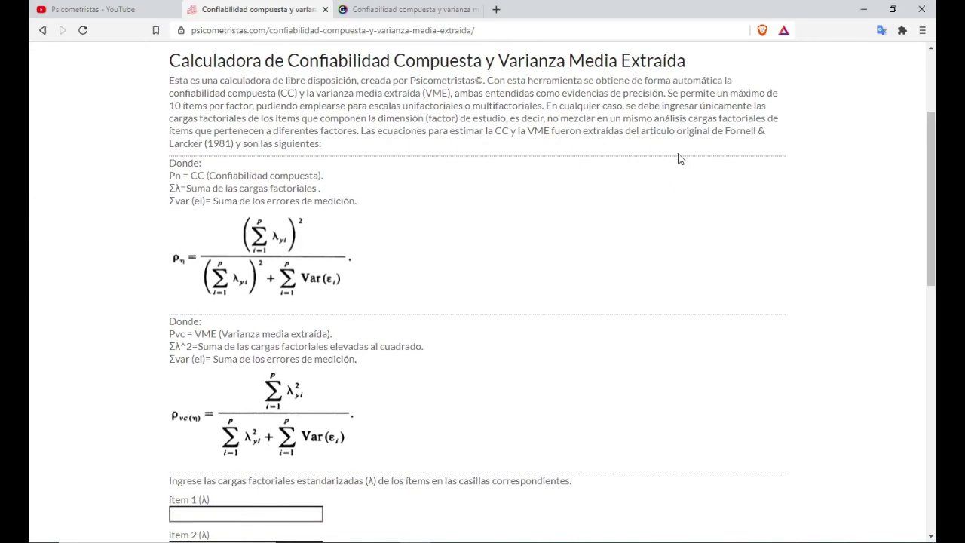
Step: Read the calculator's introduction on CC and VME, the item limit per factor, the supported scale types and which factor loadings to enter
left_click_drag(280, 92, 295, 93)
left_click_drag(424, 93, 450, 93)
left_click_drag(486, 92, 665, 92)
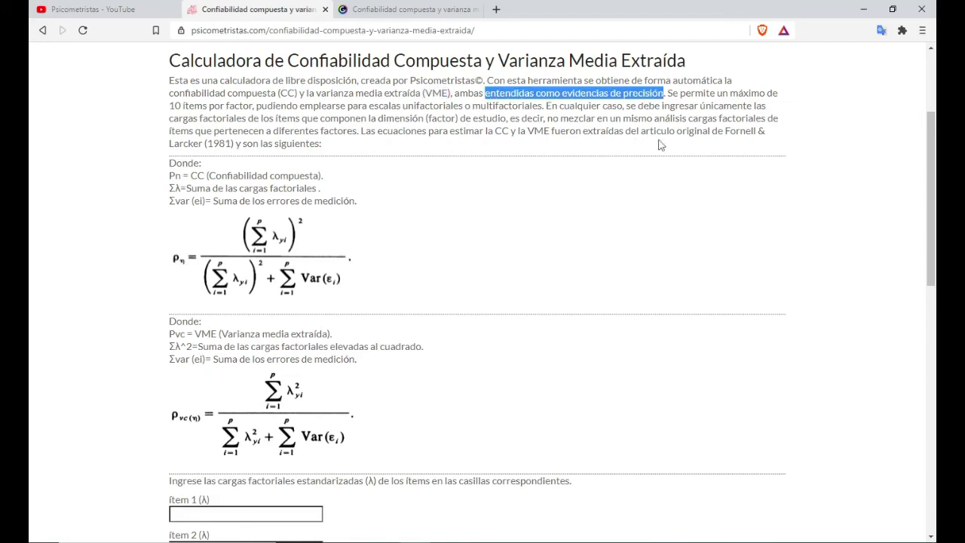
left_click_drag(681, 93, 252, 107)
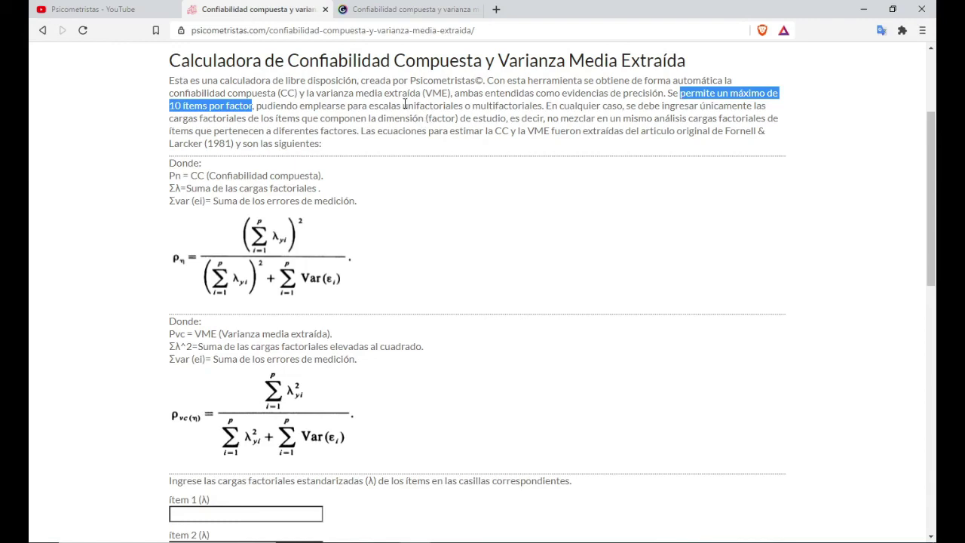
left_click_drag(405, 105, 542, 106)
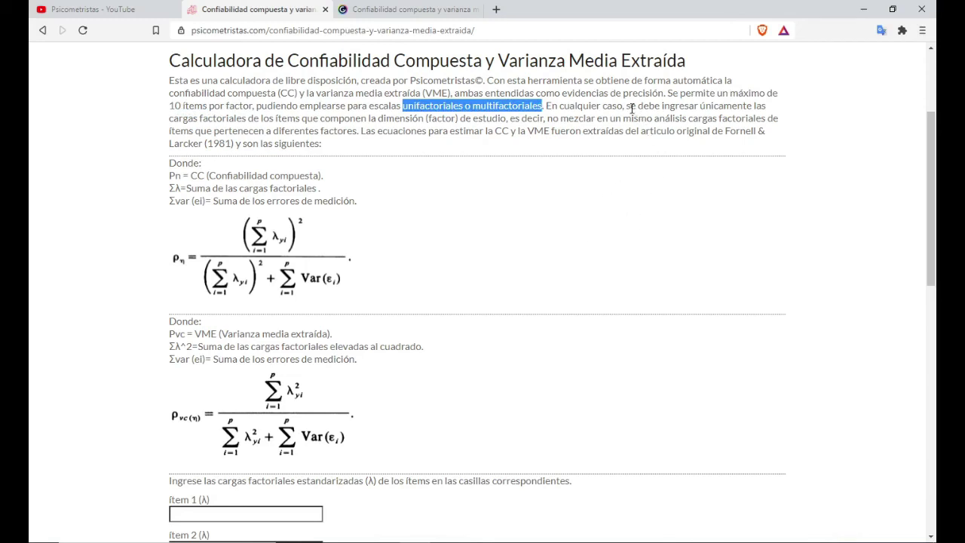
left_click_drag(627, 107, 426, 119)
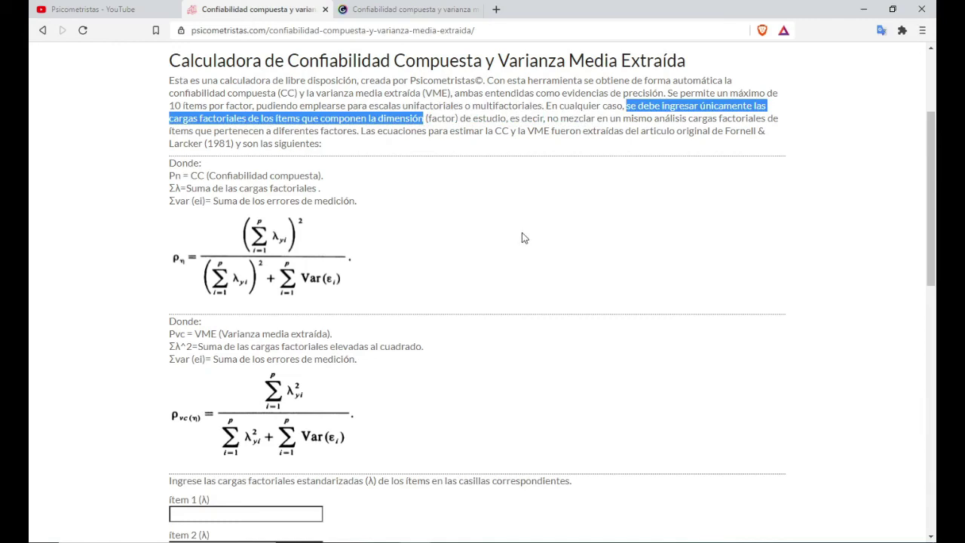
left_click(551, 119)
left_click_drag(550, 120, 356, 131)
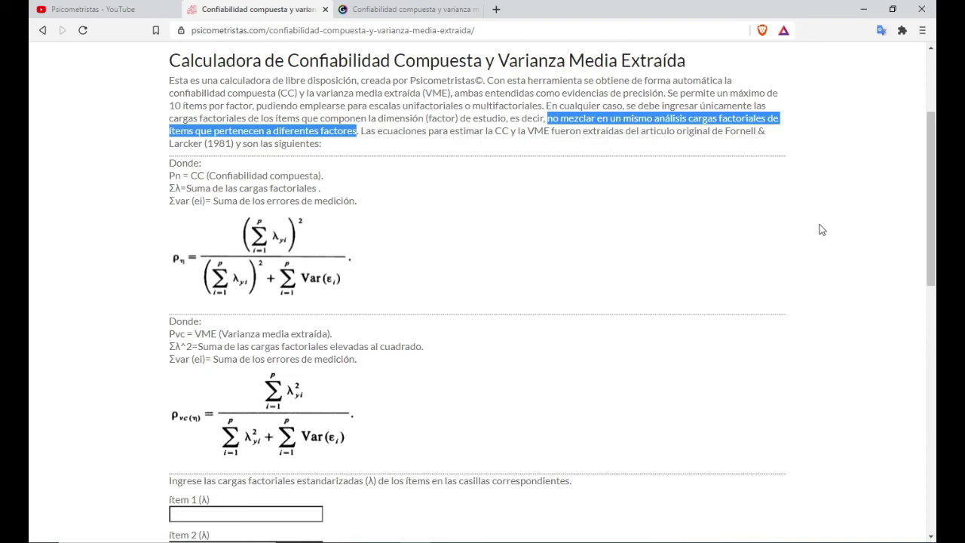
Step: Enter the standardized factor loadings .578, .856, .686 and .685 for items 1 to 4 in the calculator
left_click_drag(934, 136, 934, 177)
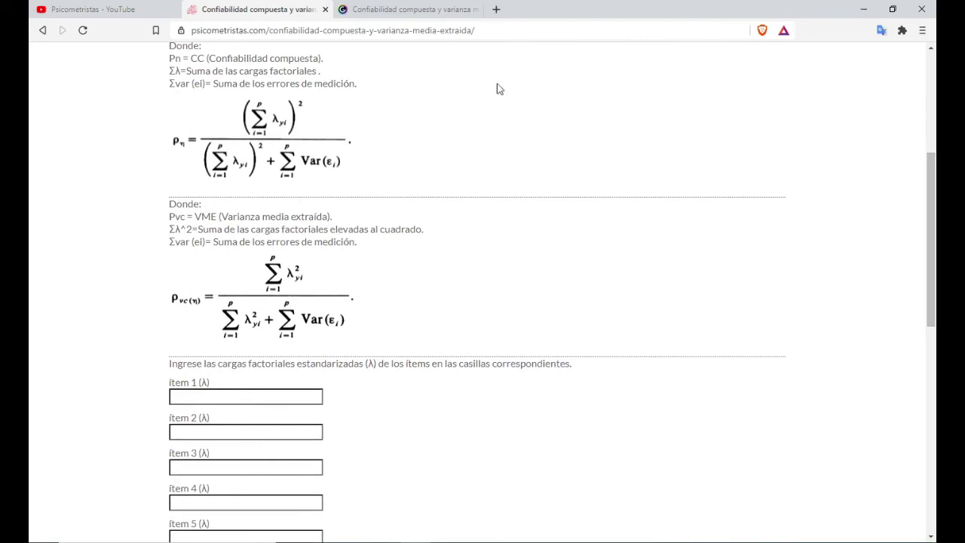
scroll(275, 96, "down", 4)
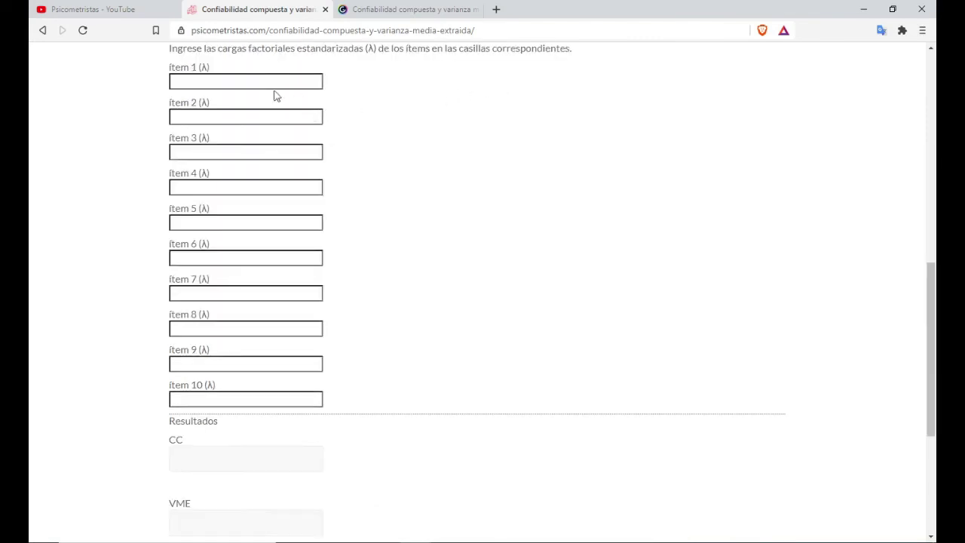
left_click(248, 83)
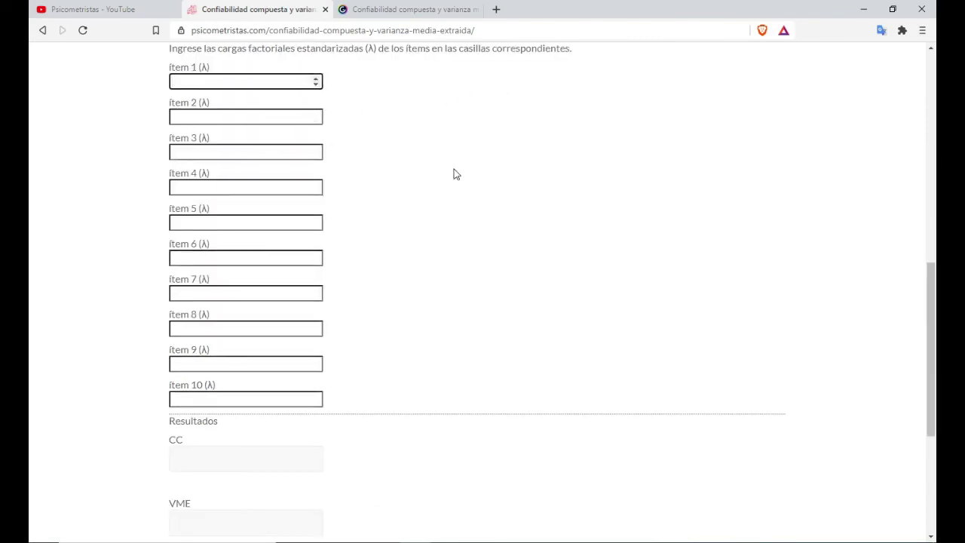
type(".578")
left_click(269, 117)
type(".856")
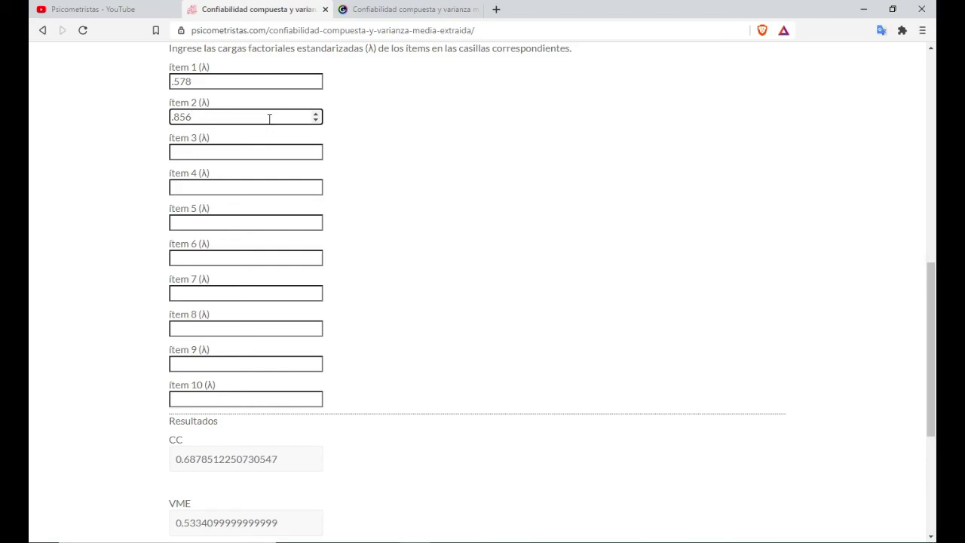
left_click(226, 150)
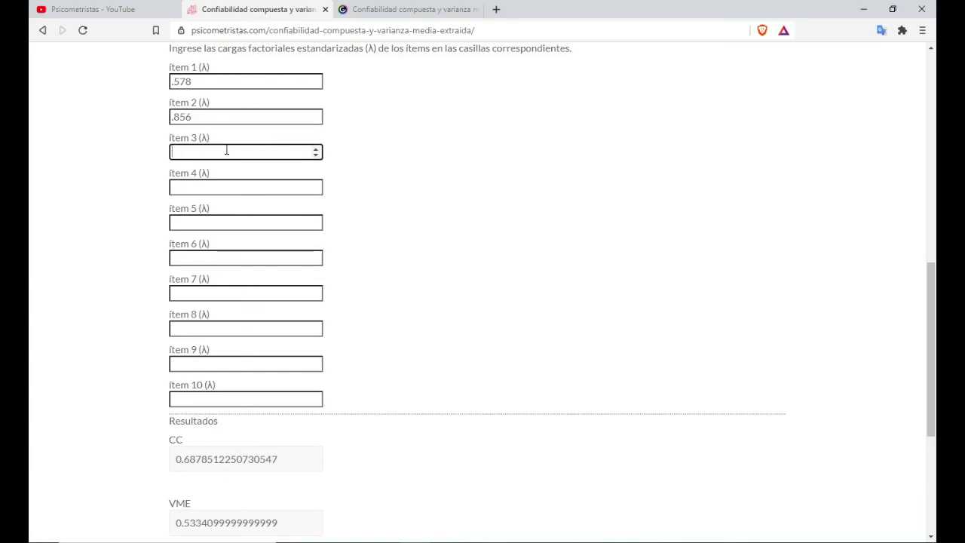
type(".686")
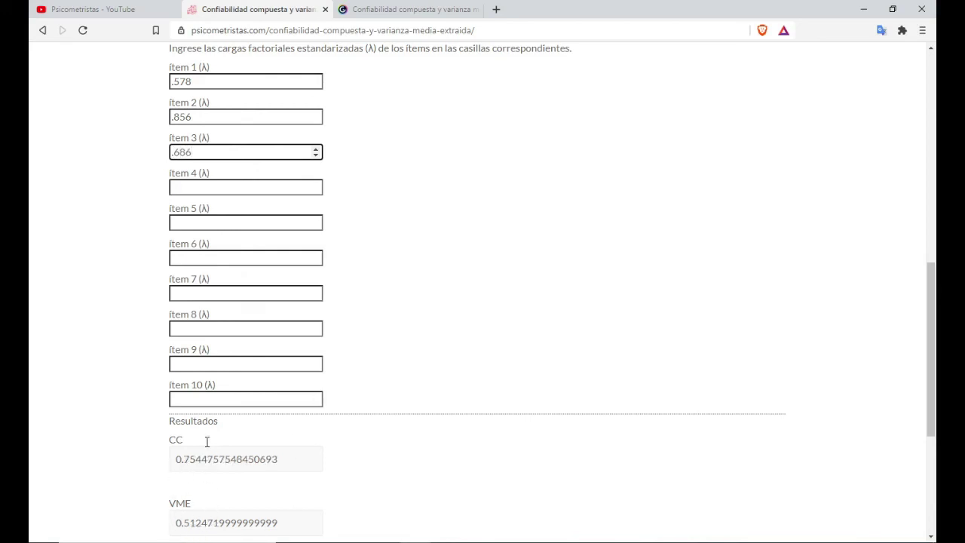
left_click(211, 186)
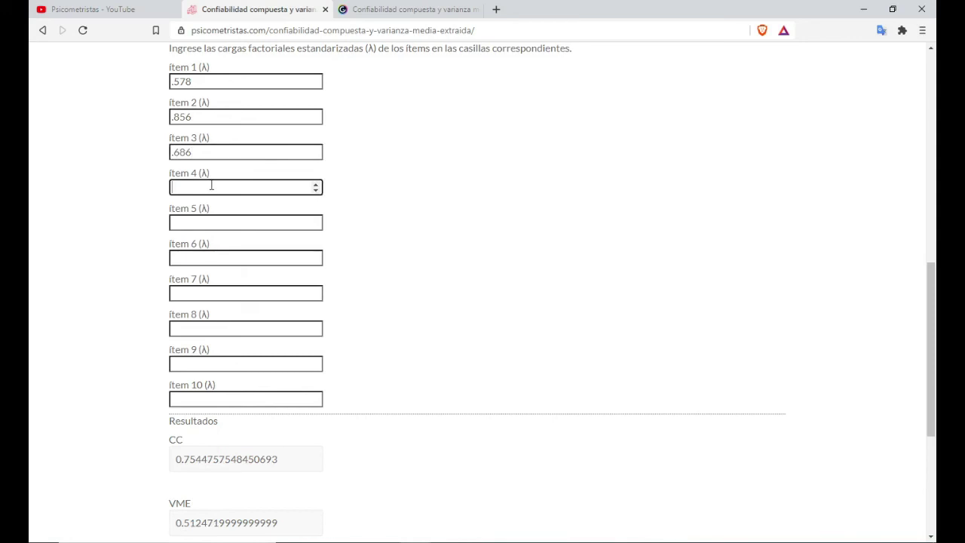
type(".685")
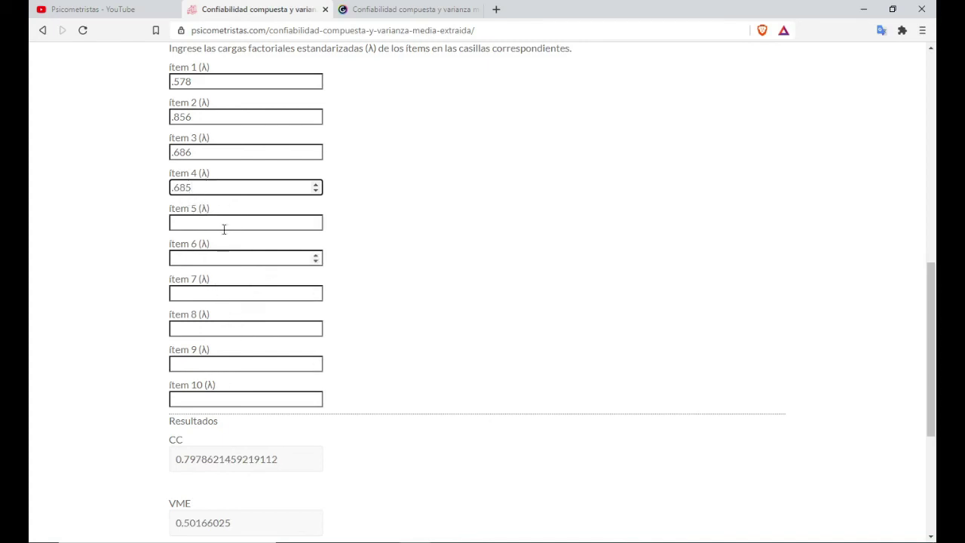
Step: Examine the leading decimals of the VME and CC results calculated from the four item loadings
left_click(197, 523)
left_click_drag(197, 523, 175, 522)
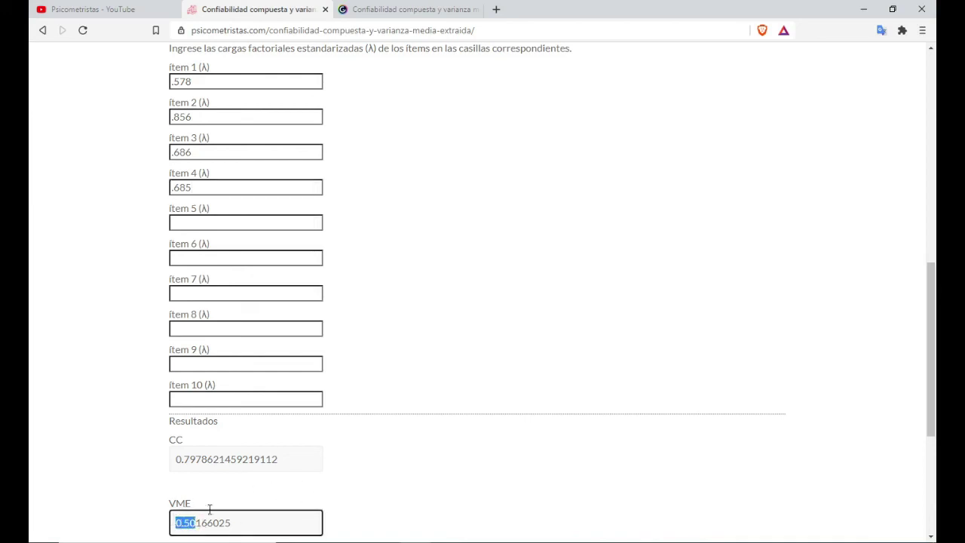
left_click(346, 438)
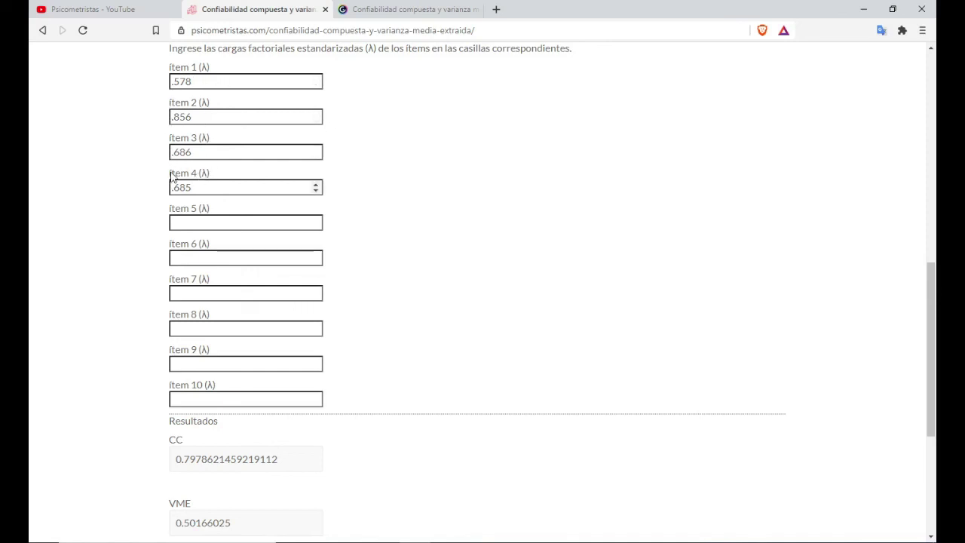
triple_click(205, 175)
left_click(218, 176)
left_click_drag(177, 523, 195, 523)
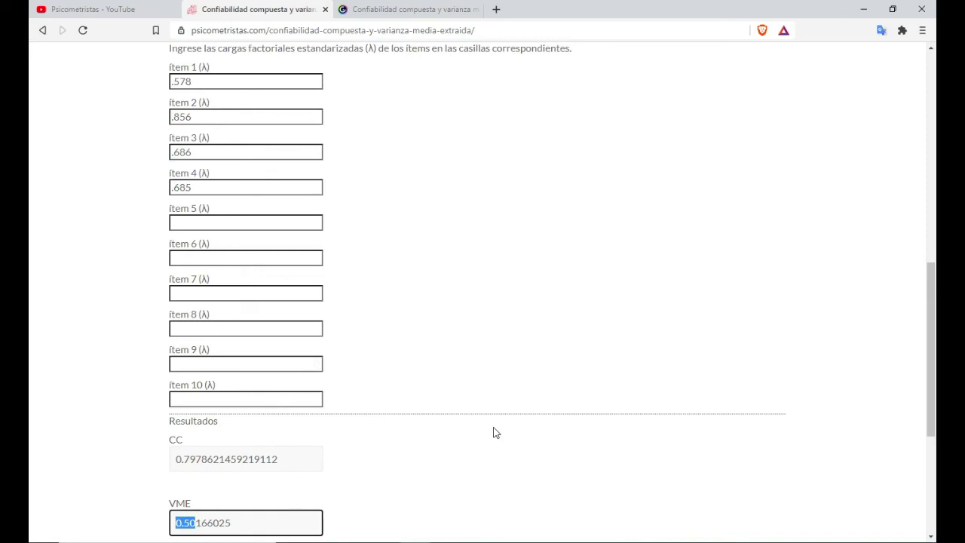
left_click(384, 496)
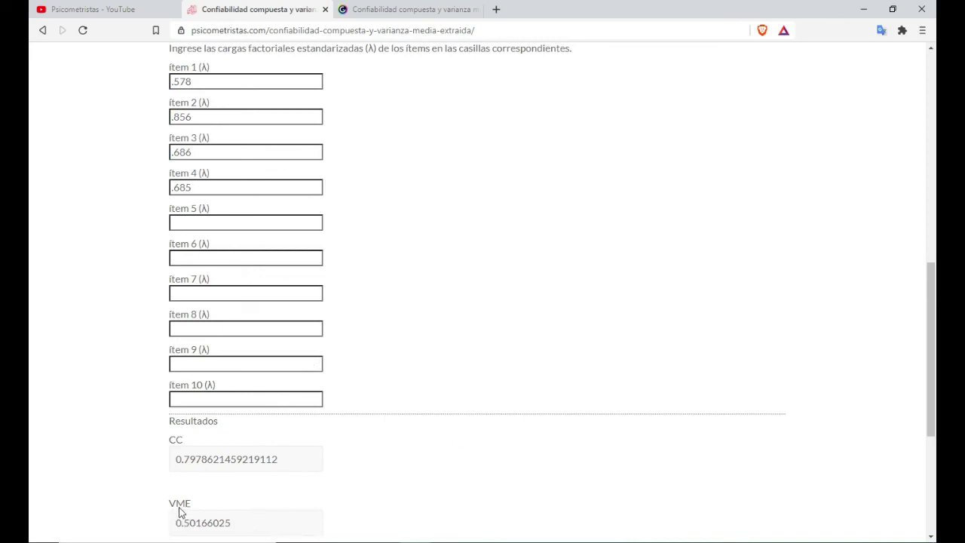
left_click_drag(174, 522, 193, 522)
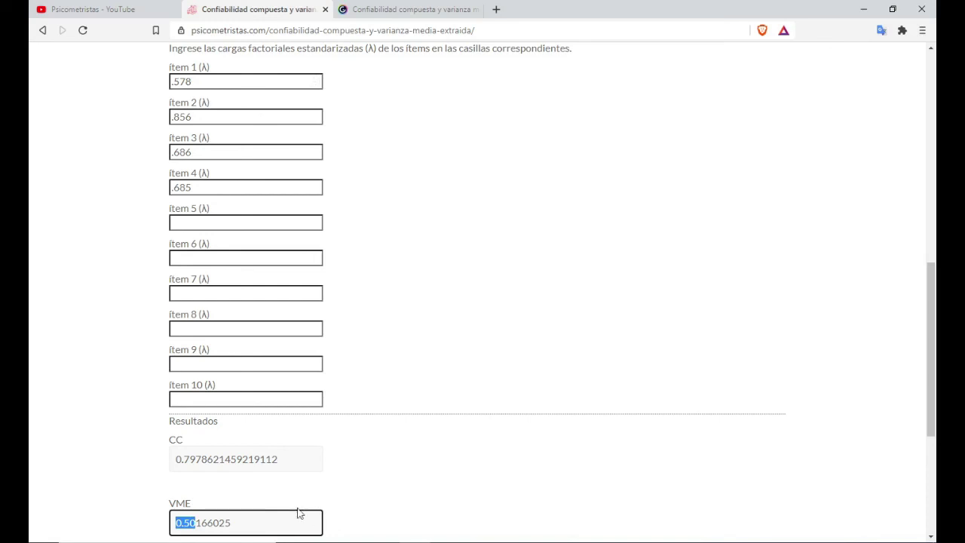
left_click(344, 497)
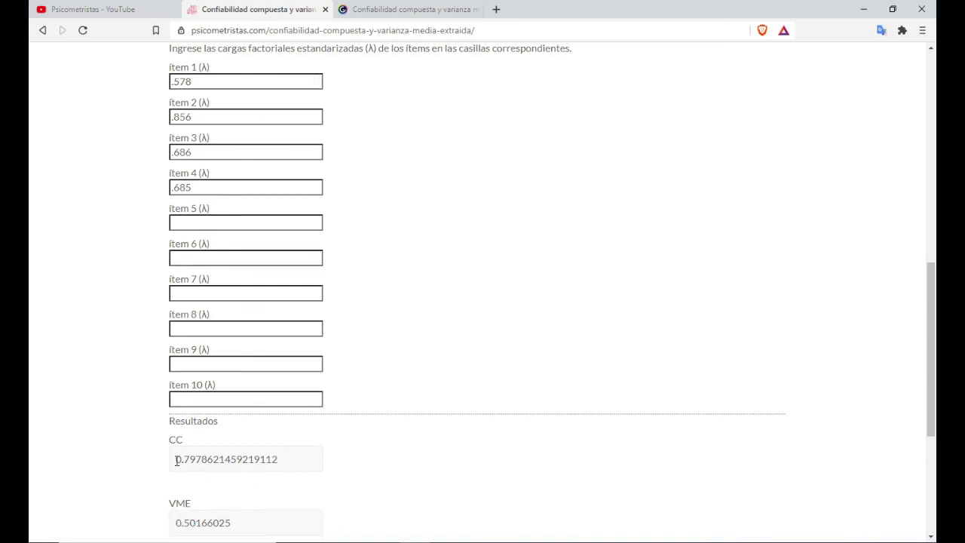
left_click_drag(174, 460, 198, 460)
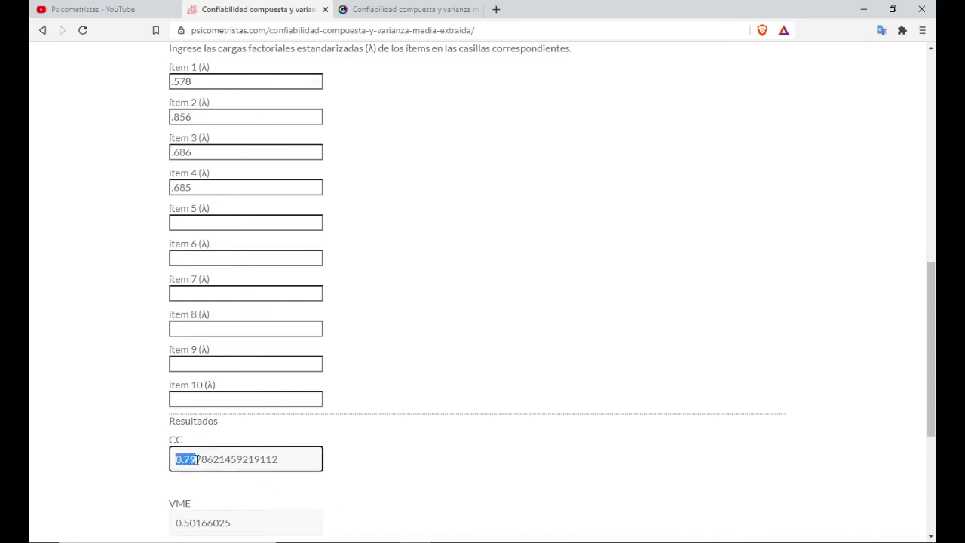
left_click(215, 488)
Step: Review the interpretation criteria for CC and VME, the calculator's citation and the references below the results
scroll(932, 321, "down", 1)
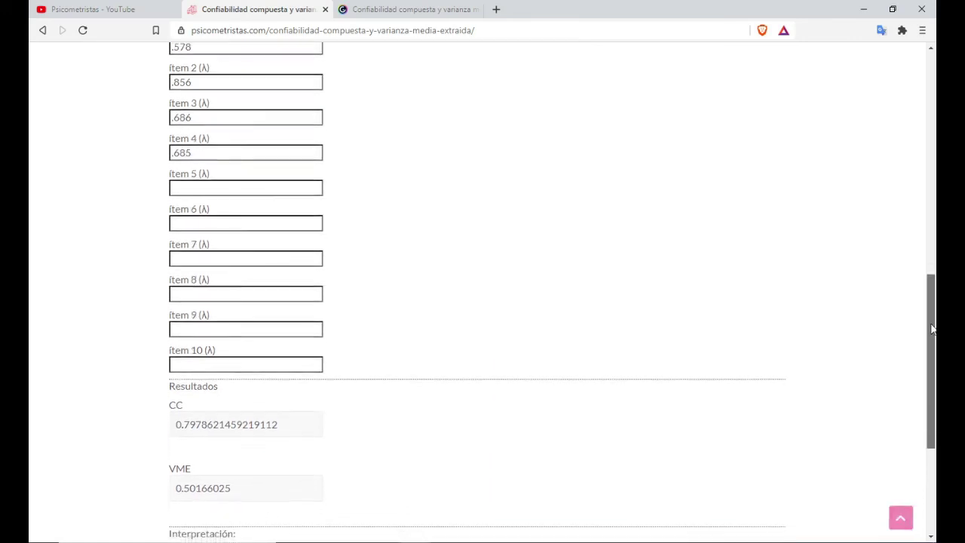
left_click_drag(932, 349, 925, 414)
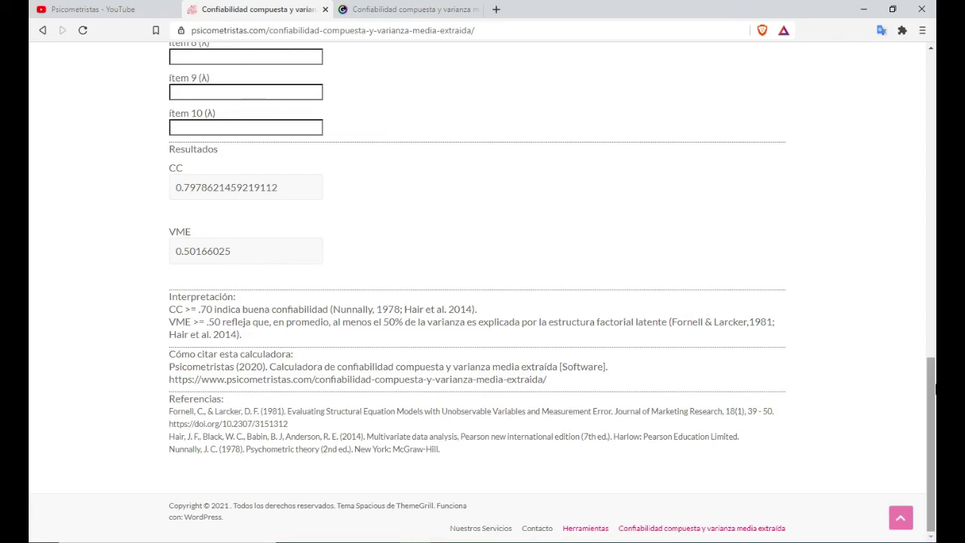
scroll(777, 386, "up", 1)
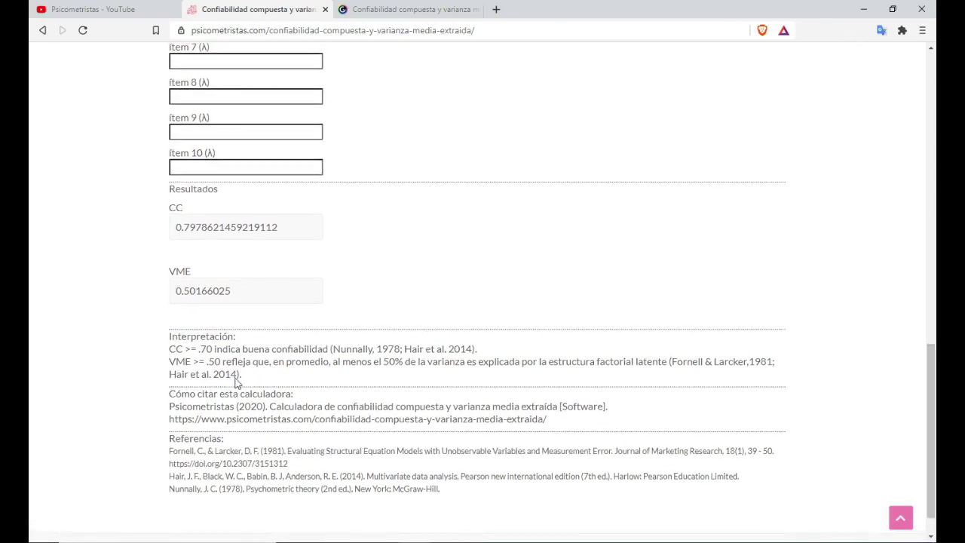
Step: Return to the start of the calculator page and switch to the Psicometristas channel on YouTube
scroll(658, 408, "up", 5)
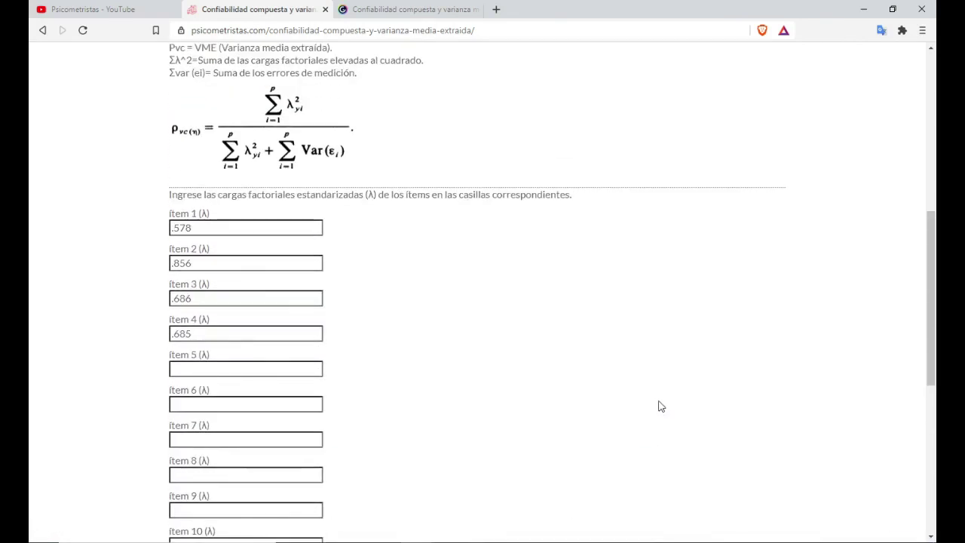
scroll(658, 406, "up", 5)
scroll(658, 404, "up", 1)
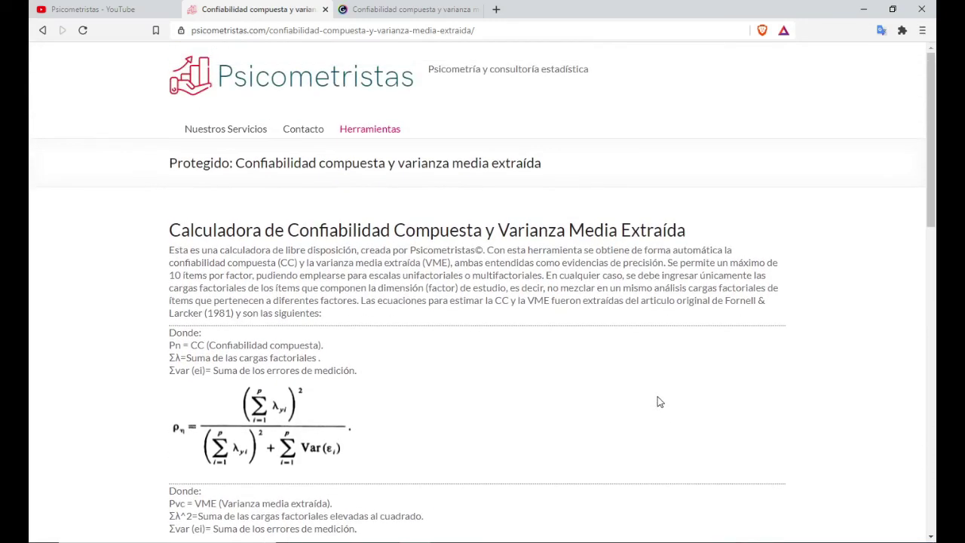
left_click(103, 7)
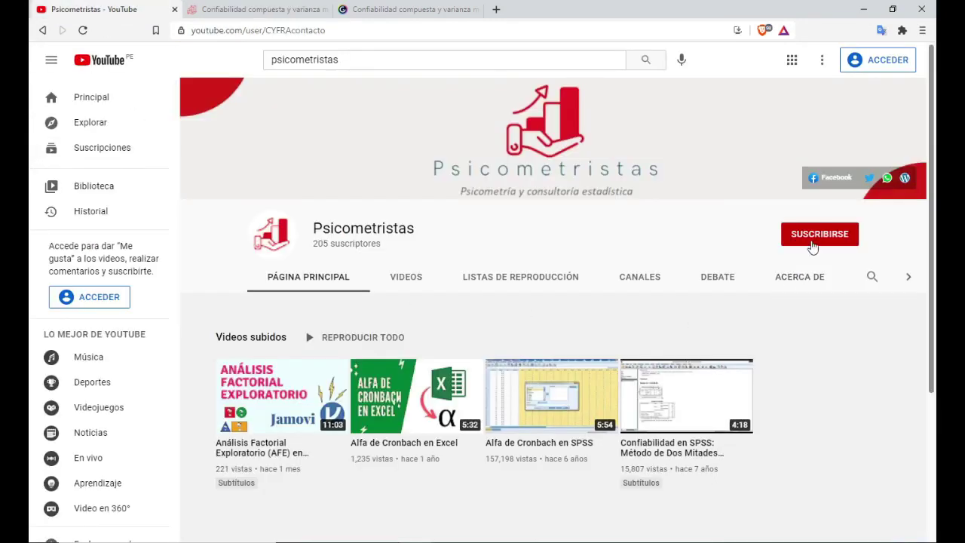